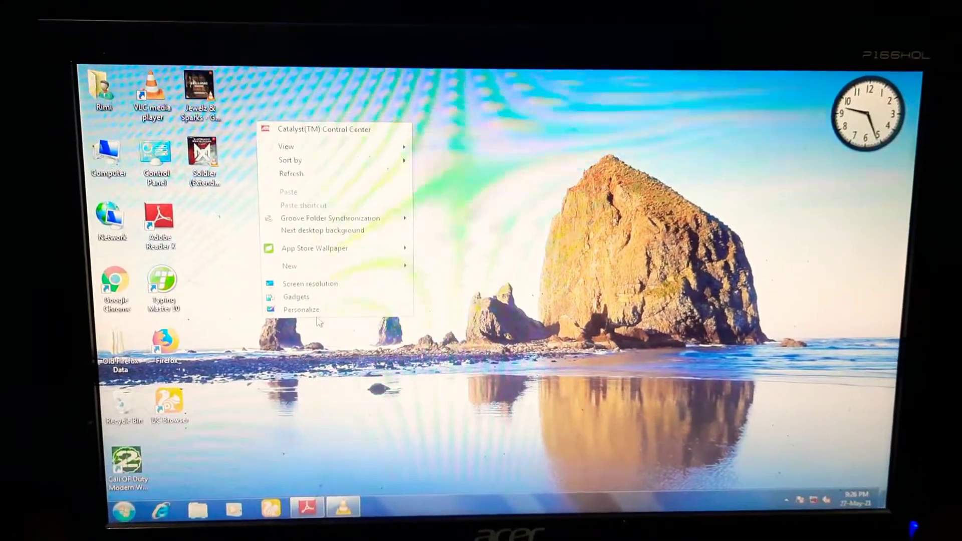
- Launch Display Color Calibration from Personalization's Display settings page
{"action": "left_click", "coordinate": [308, 309]}
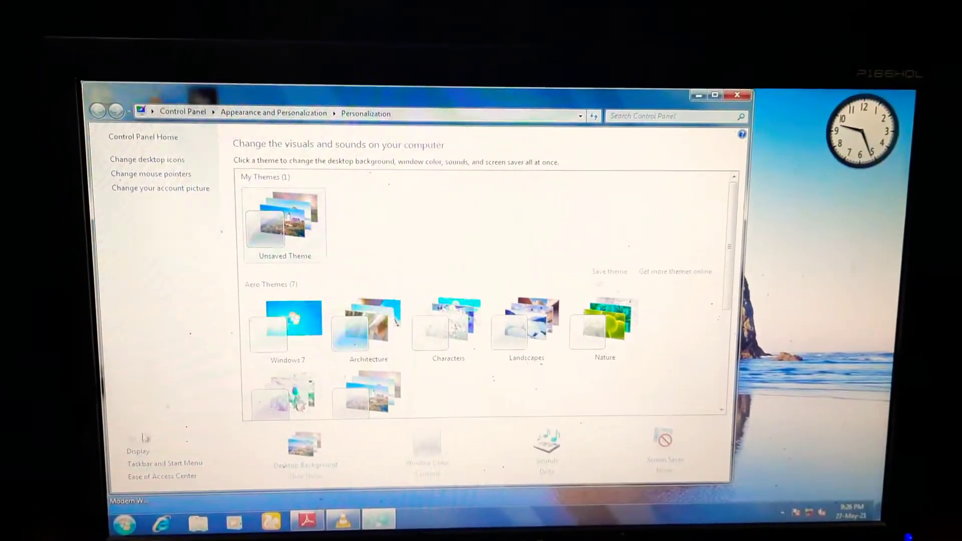
{"action": "left_click", "coordinate": [139, 456]}
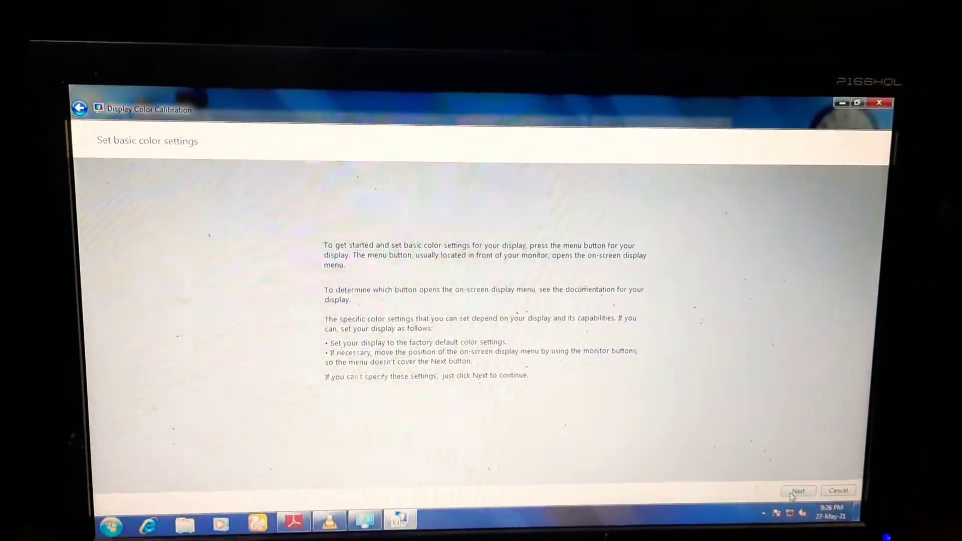
- On the Adjust gamma page, lower the gamma slider in two drags until the dots fade
{"action": "left_click", "coordinate": [796, 492]}
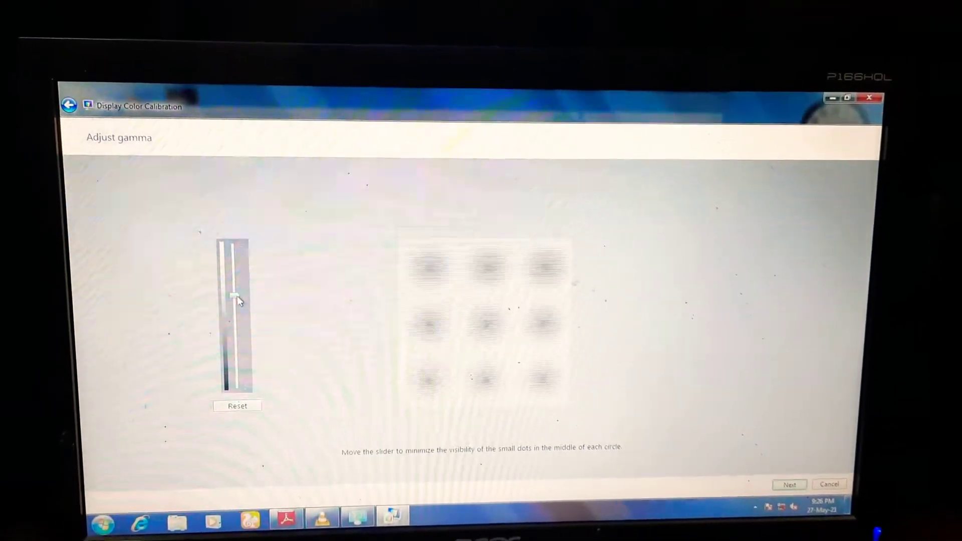
{"action": "left_click_drag", "start_coordinate": [237, 278], "coordinate": [235, 305]}
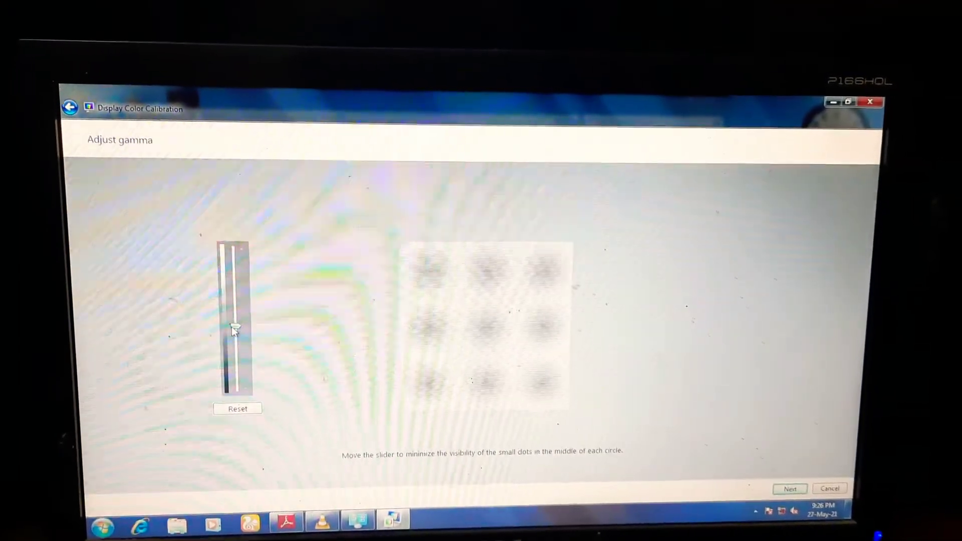
{"action": "left_click_drag", "start_coordinate": [235, 328], "coordinate": [236, 384]}
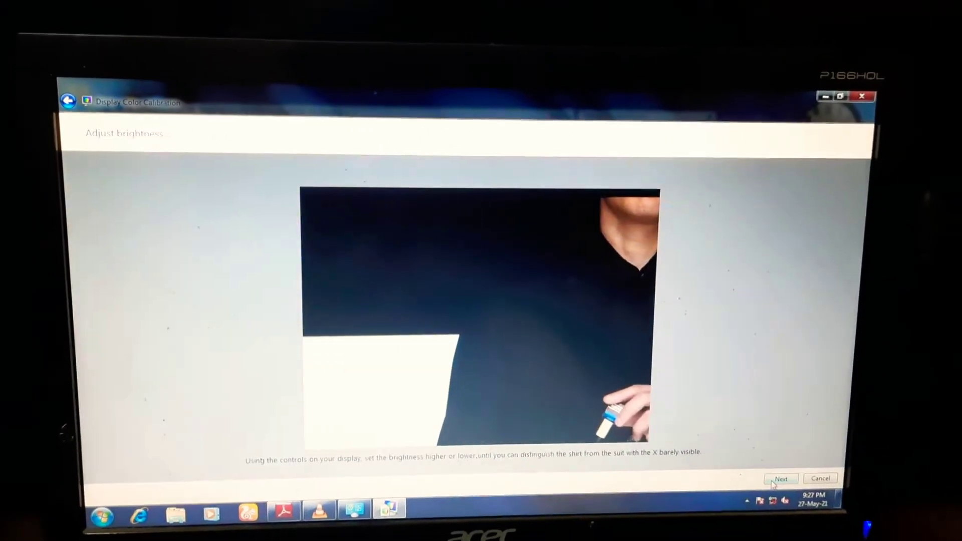
- Advance past the brightness and contrast pages to the colour balance page
{"action": "left_click", "coordinate": [773, 482]}
{"action": "left_click", "coordinate": [773, 482]}
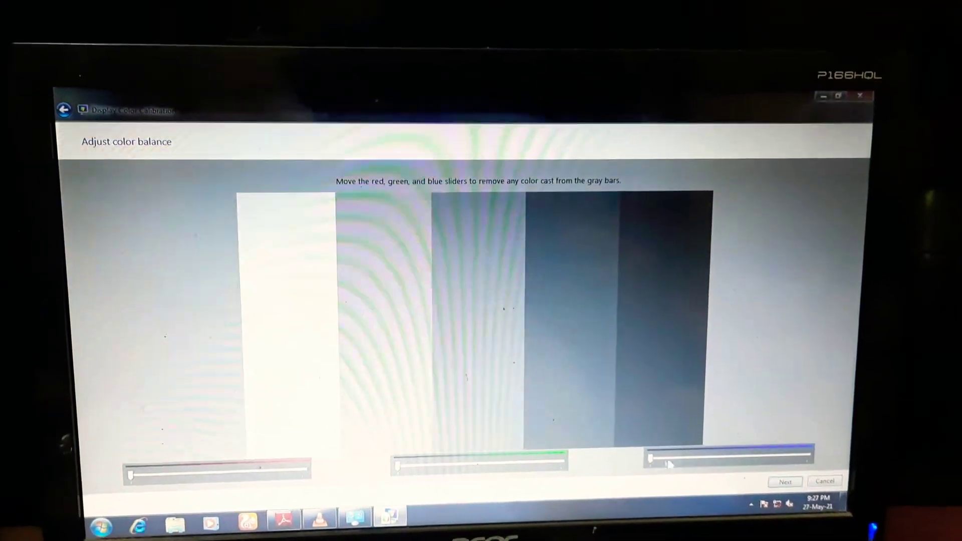
- Create and save the new calibration with the ClearType Tuner set to start
{"action": "left_click", "coordinate": [784, 470]}
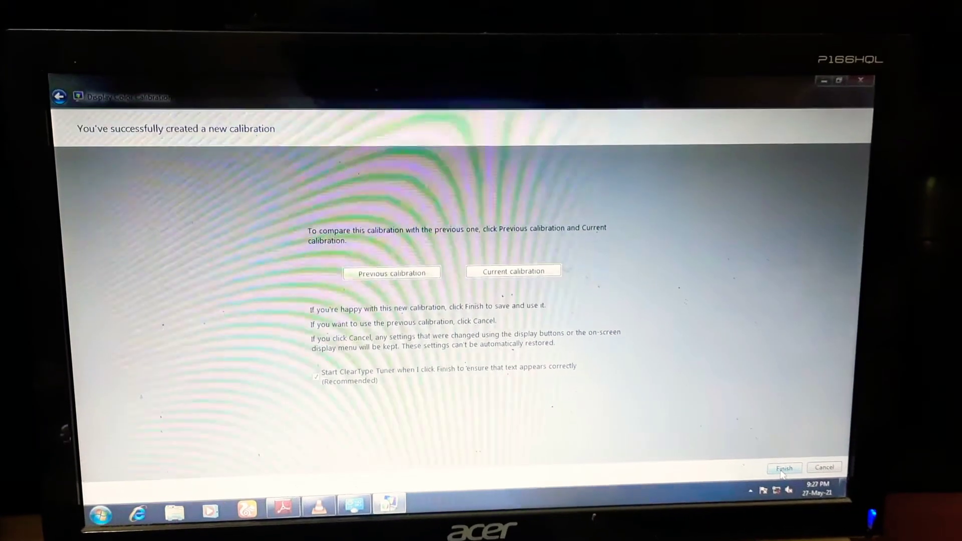
{"action": "left_click", "coordinate": [779, 464]}
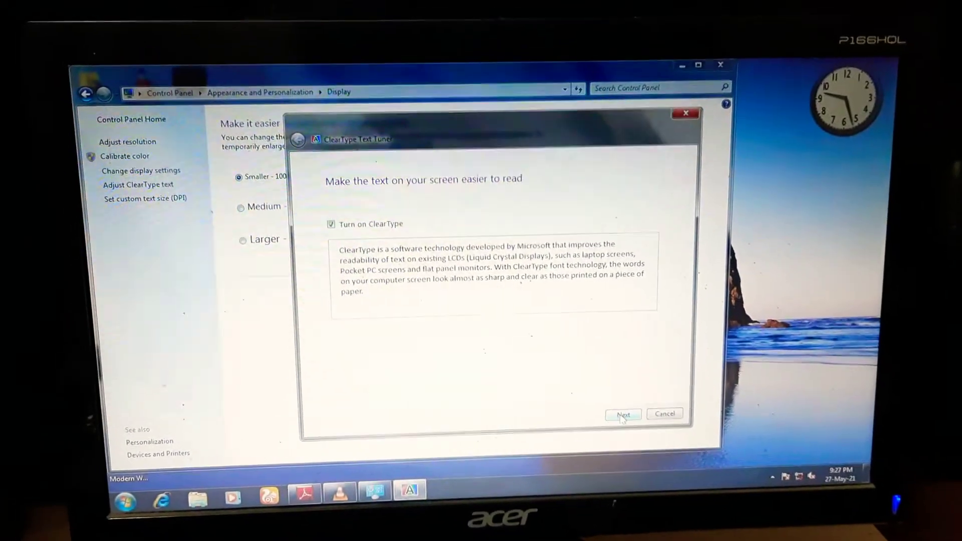
- Accept a ClearType text sample on each tuner page through to the last
{"action": "left_click", "coordinate": [620, 418]}
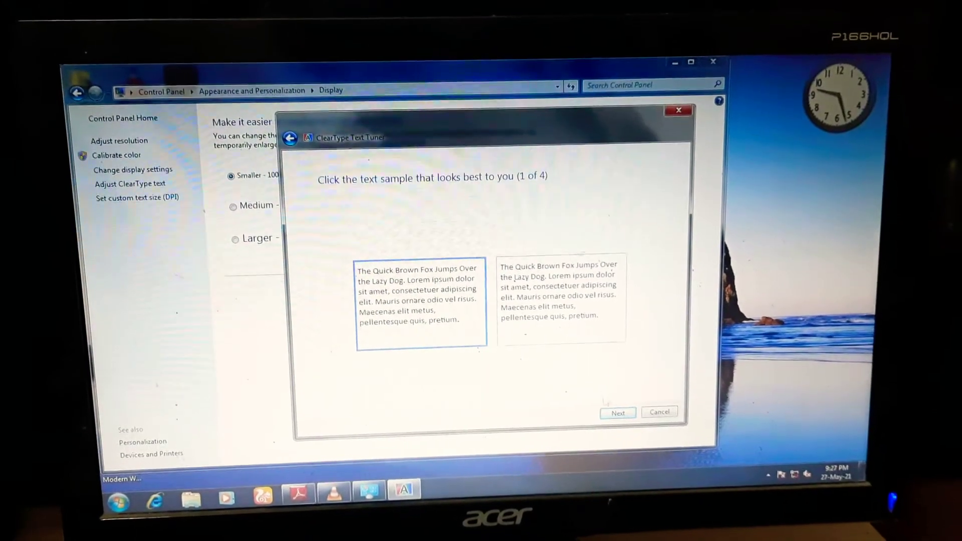
{"action": "left_click", "coordinate": [625, 420]}
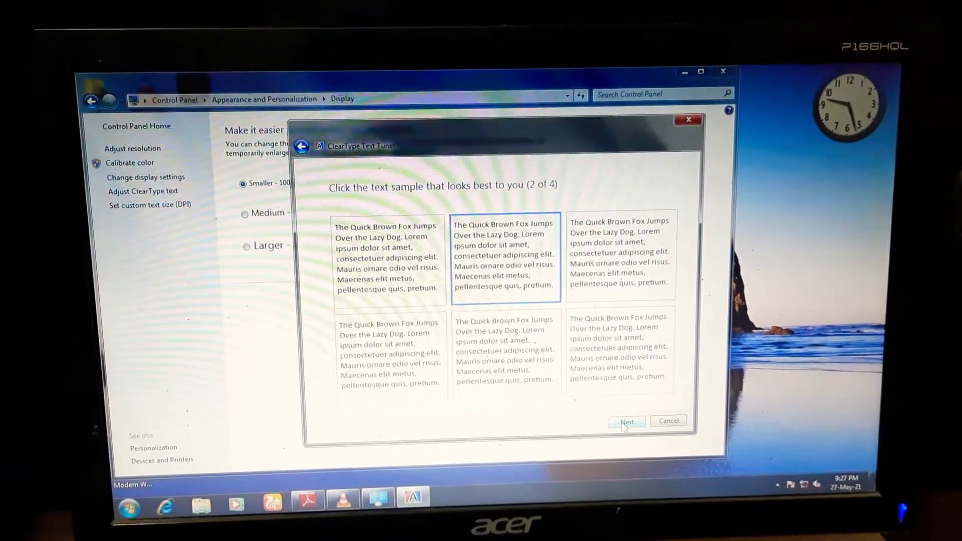
{"action": "left_click", "coordinate": [625, 420]}
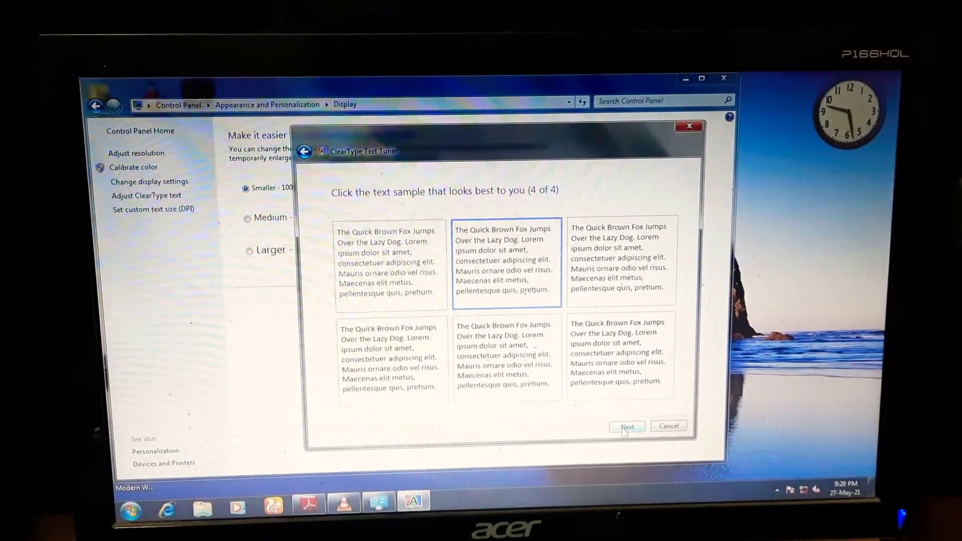
{"action": "left_click", "coordinate": [627, 426]}
- Exit the ClearType Text Tuner, leaving the Display page at 100% text size
{"action": "left_click", "coordinate": [623, 427]}
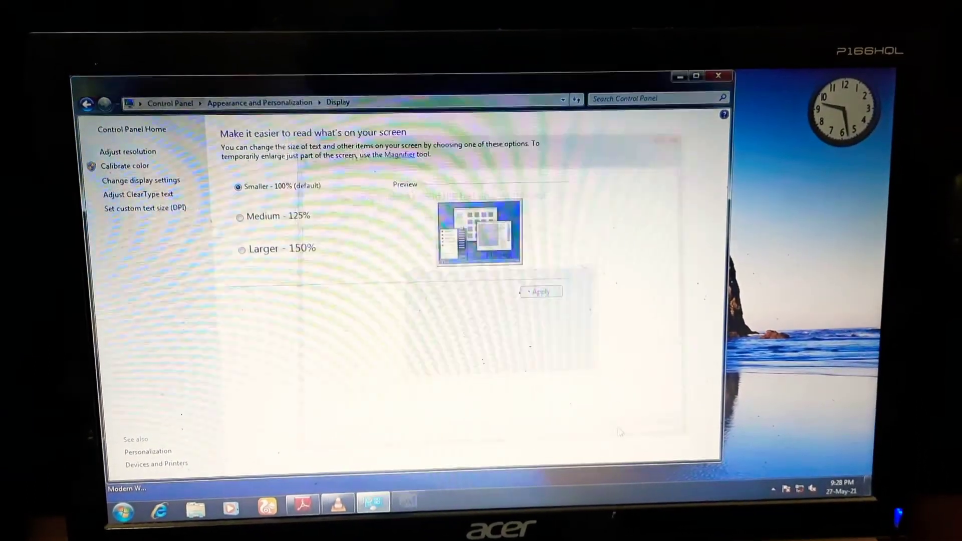